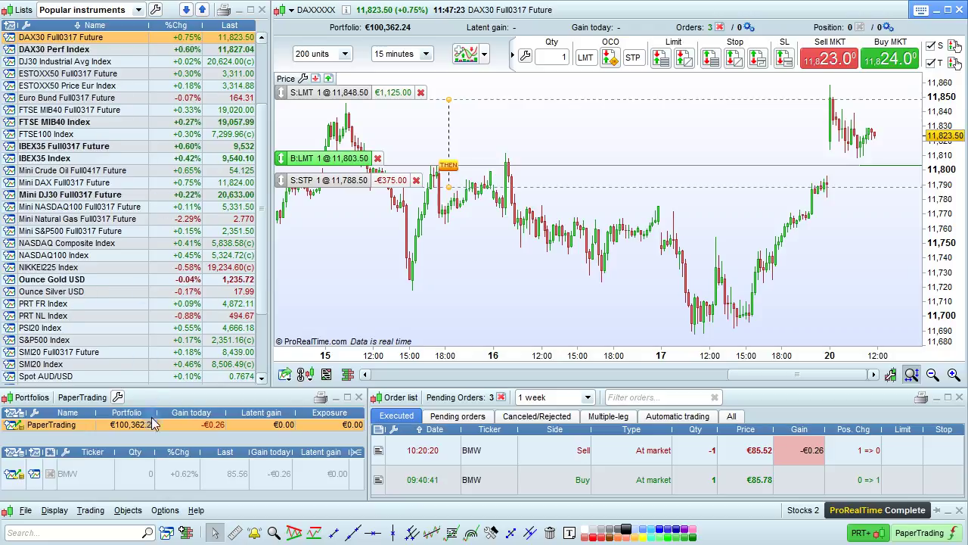
Step: Open Trading options in the Options dialog and move the dialog lower on the screen
{"action": "left_click", "coordinate": [164, 511]}
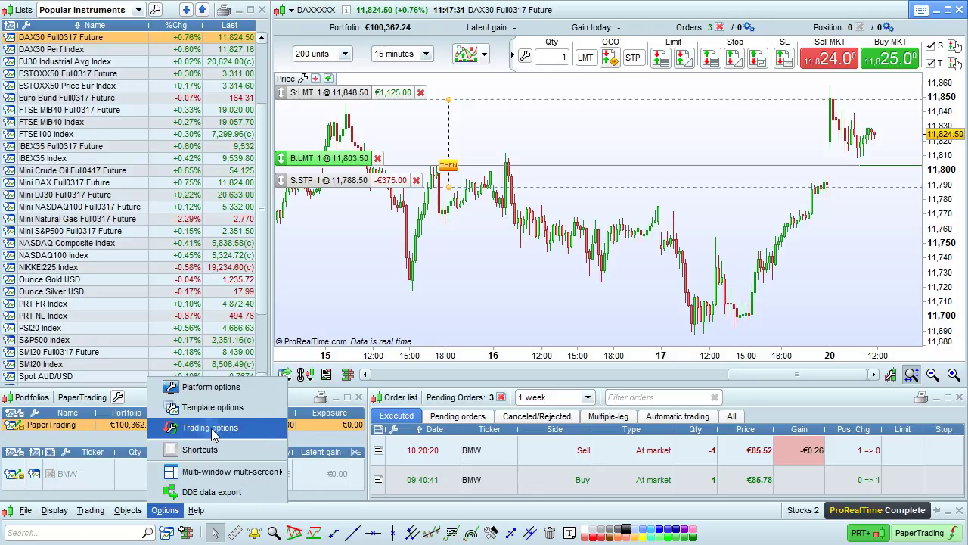
{"action": "left_click", "coordinate": [241, 428]}
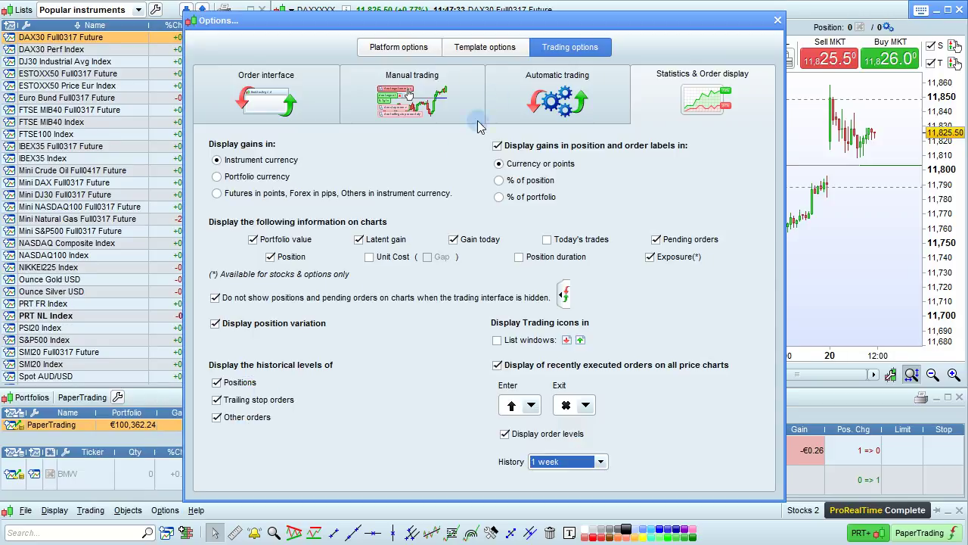
{"action": "left_click_drag", "start_coordinate": [538, 23], "coordinate": [353, 66]}
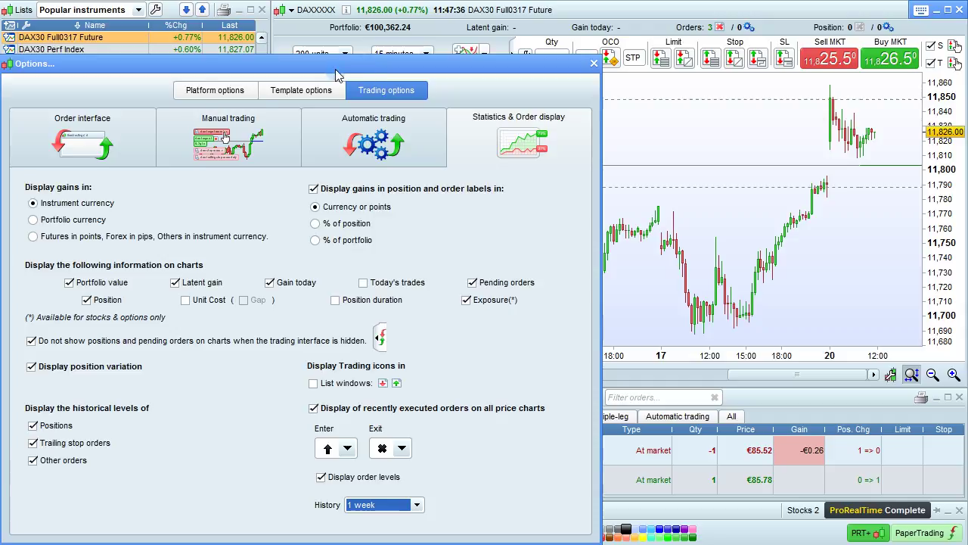
Step: On the Order interface page, toggle 'Possibility to add stop and target leg' off and leave it enabled
{"action": "left_click", "coordinate": [95, 136]}
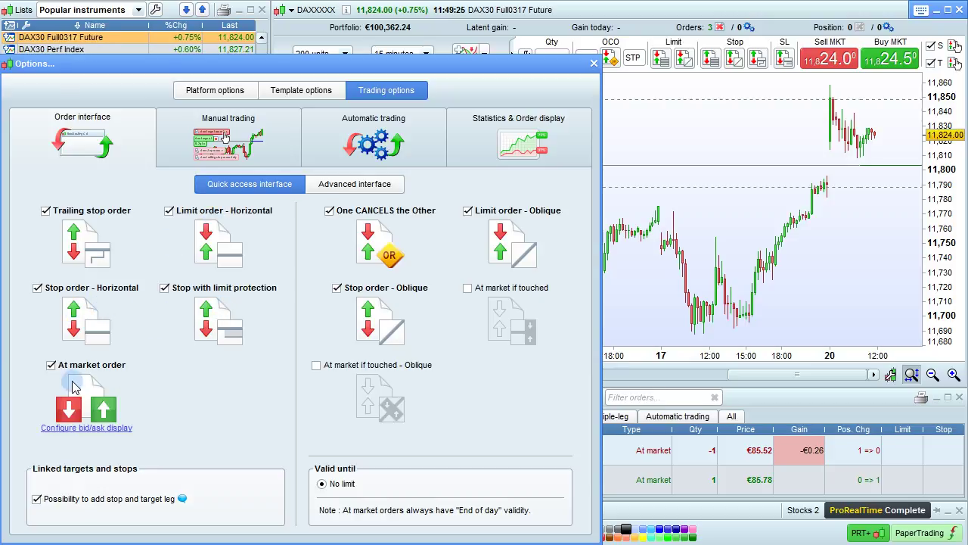
{"action": "left_click", "coordinate": [38, 501]}
{"action": "left_click", "coordinate": [38, 501]}
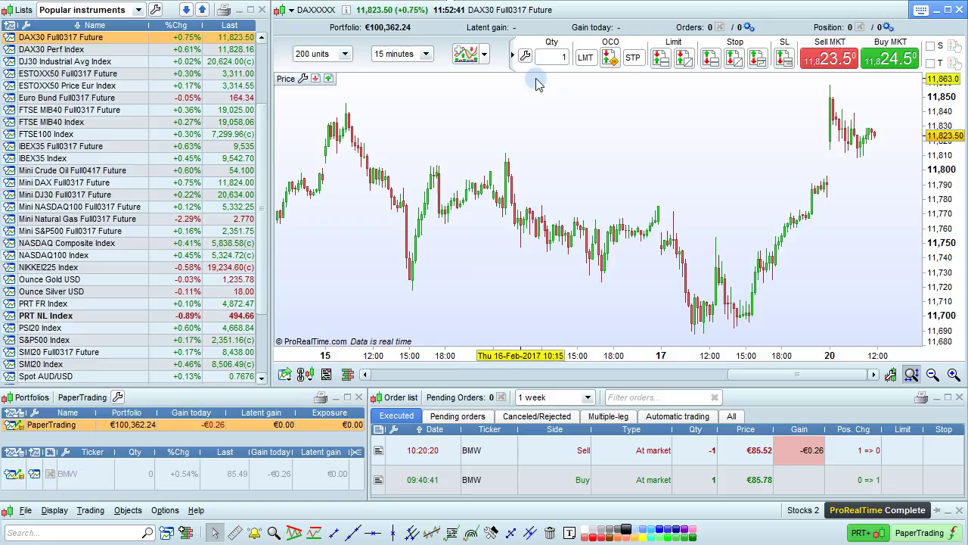
Step: Tick the S and T boxes on the order bar so new orders get stop and target legs
{"action": "left_click", "coordinate": [556, 62]}
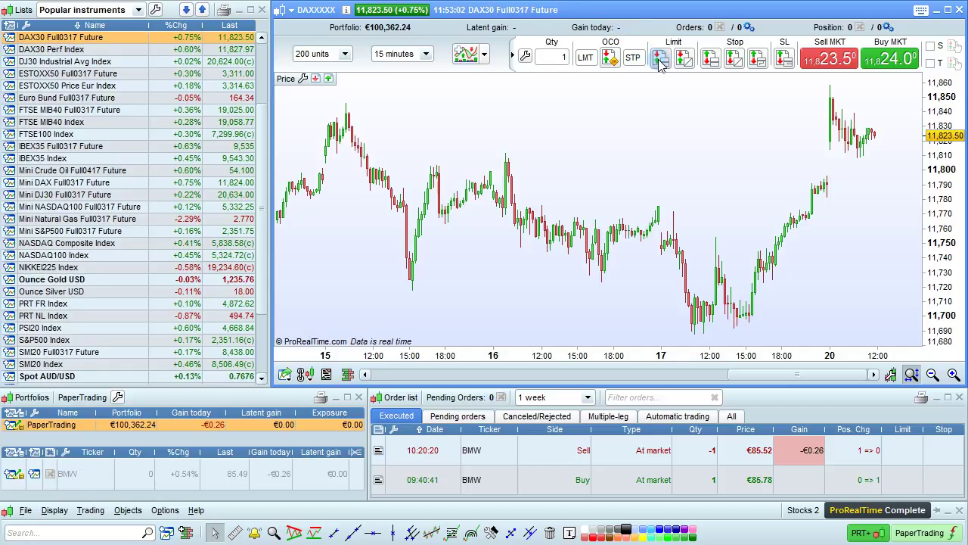
{"action": "left_click", "coordinate": [931, 47]}
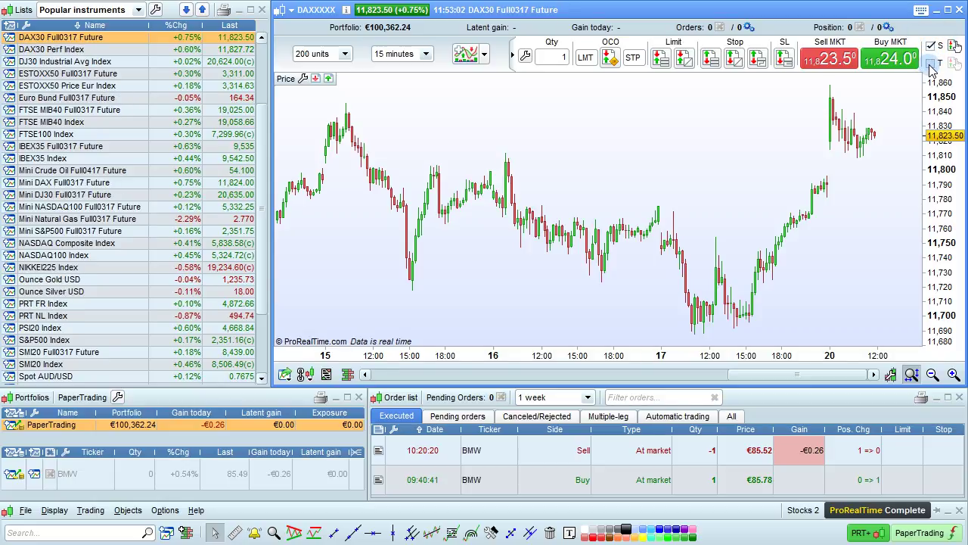
{"action": "left_click", "coordinate": [930, 65]}
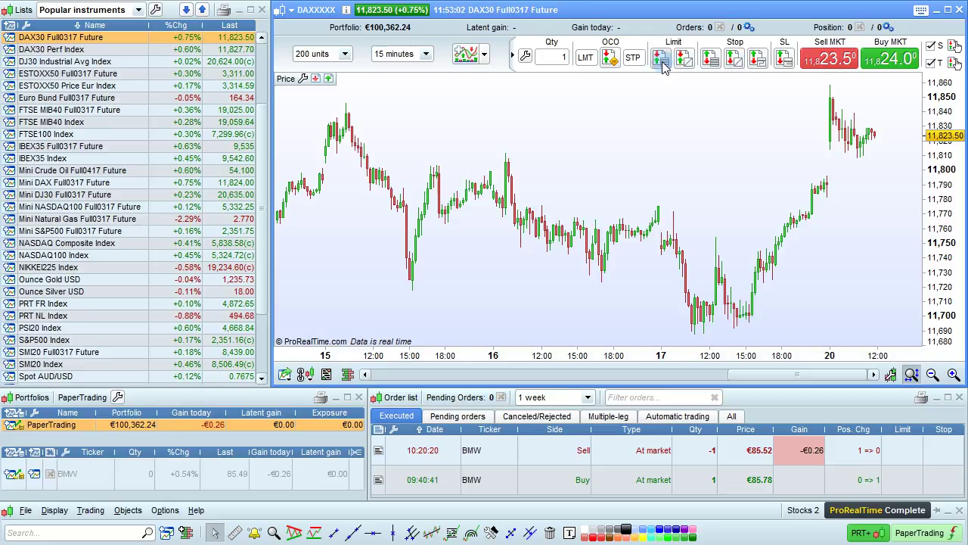
Step: Place a buy limit at 11,815.50 with an 11,842.50 sell limit target and an 11,807.50 sell stop
{"action": "left_click_drag", "start_coordinate": [662, 66], "coordinate": [642, 154]}
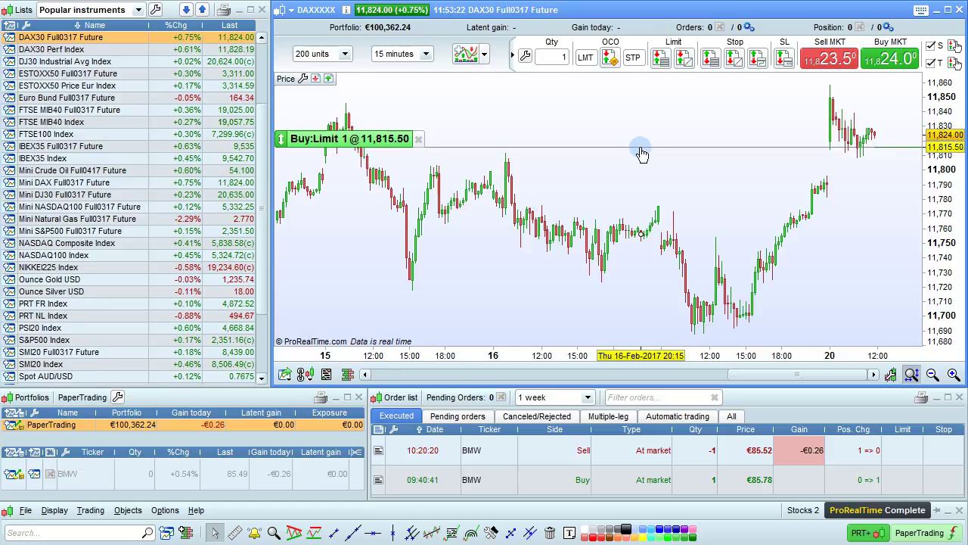
{"action": "left_click", "coordinate": [642, 154]}
{"action": "left_click_drag", "start_coordinate": [642, 155], "coordinate": [649, 114]}
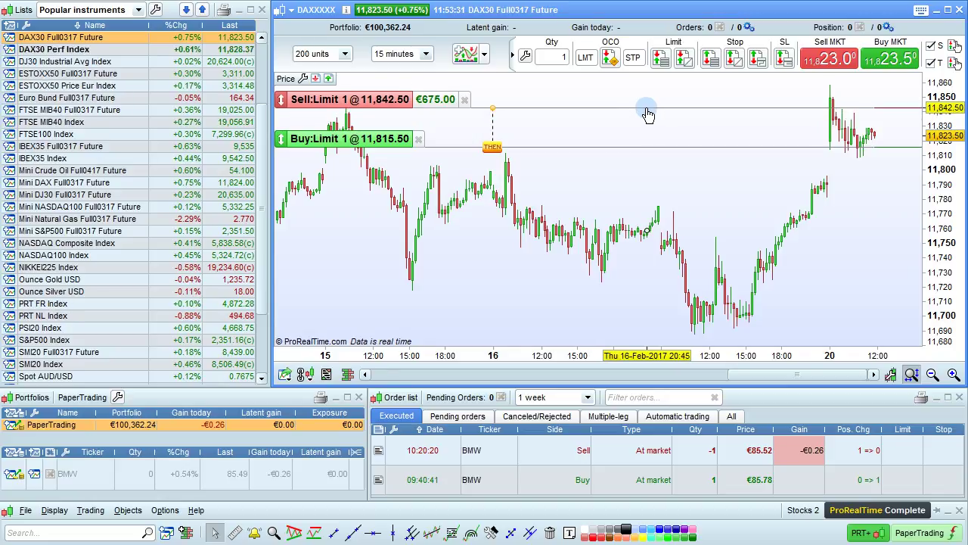
{"action": "left_click", "coordinate": [644, 109]}
{"action": "left_click_drag", "start_coordinate": [644, 139], "coordinate": [640, 165]}
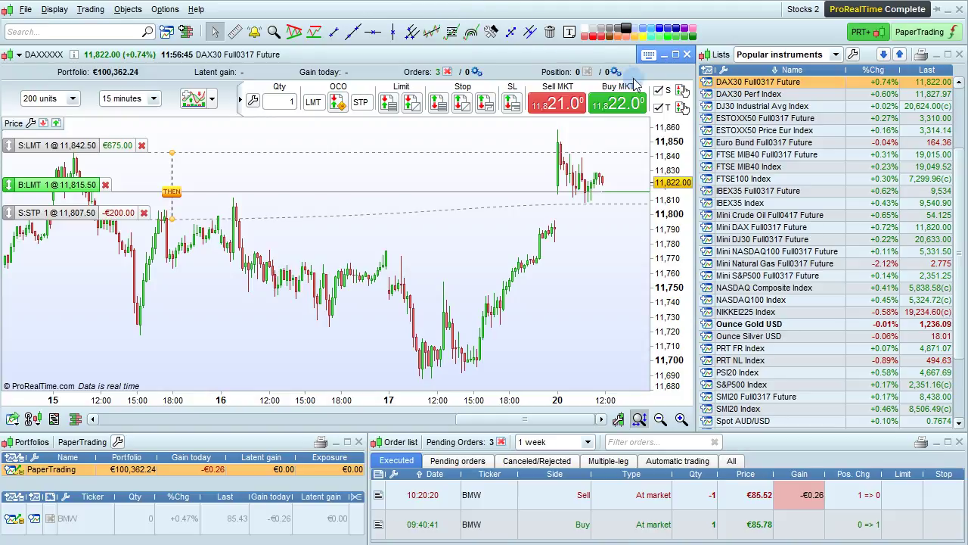
Step: Make the stop leg a plain Stop 10 points per contract away and review the target-leg options
{"action": "left_click", "coordinate": [681, 93]}
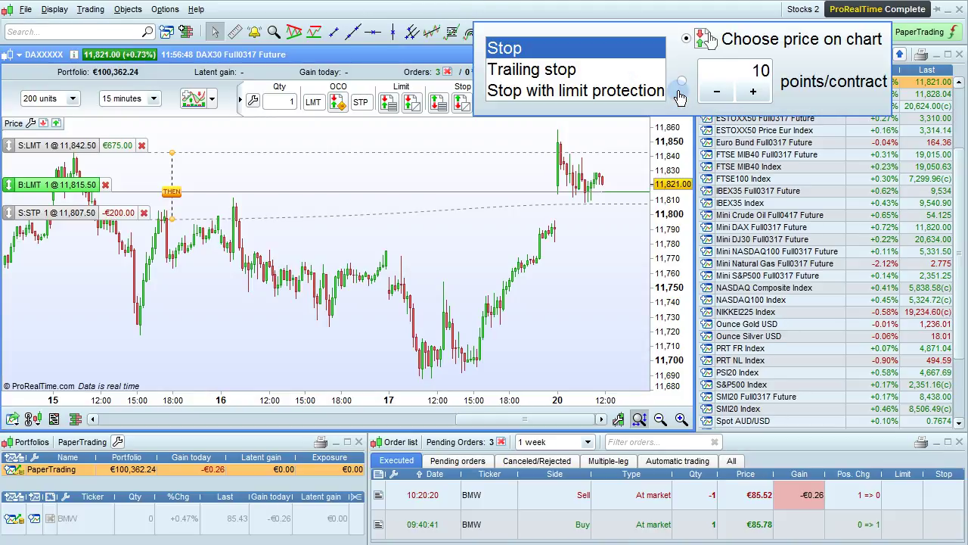
{"action": "left_click", "coordinate": [606, 73]}
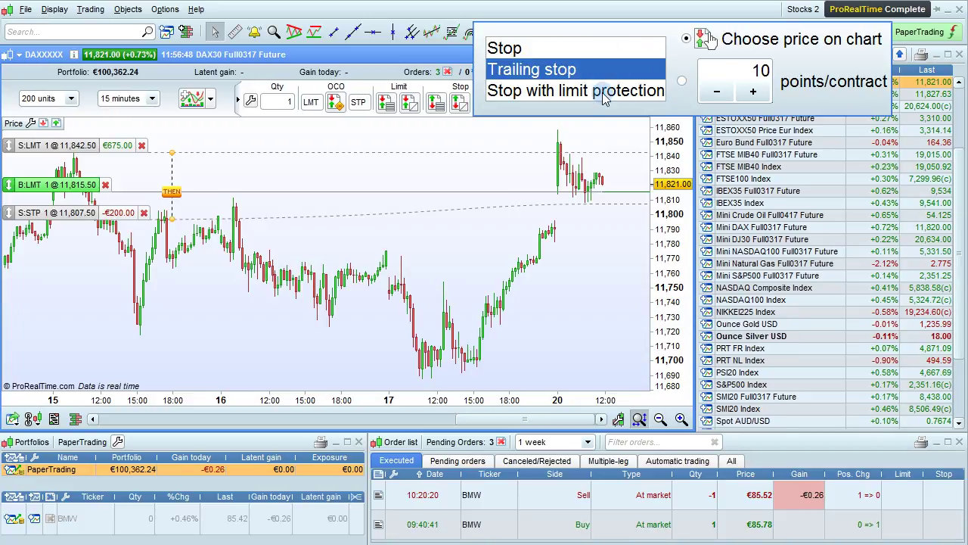
{"action": "left_click", "coordinate": [606, 94]}
{"action": "left_click", "coordinate": [592, 54]}
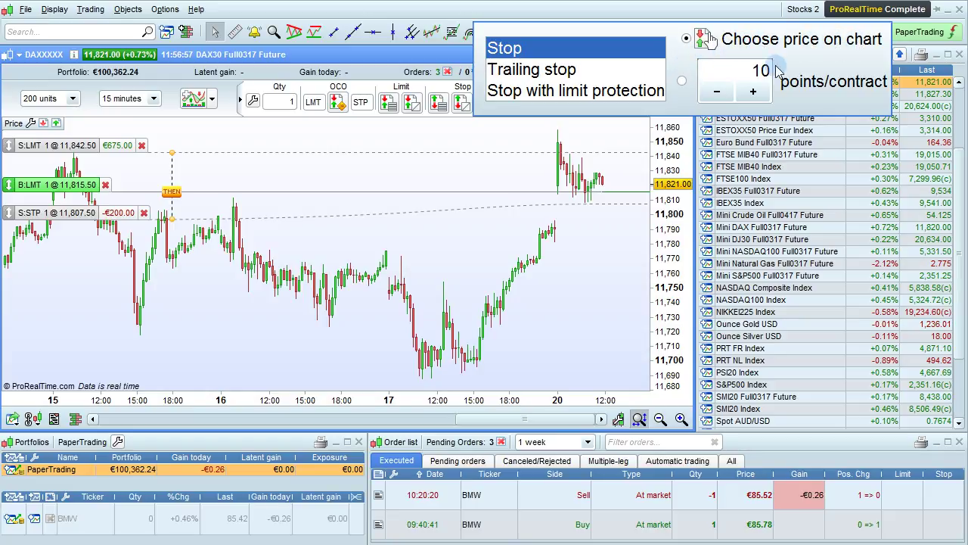
{"action": "left_click", "coordinate": [682, 83]}
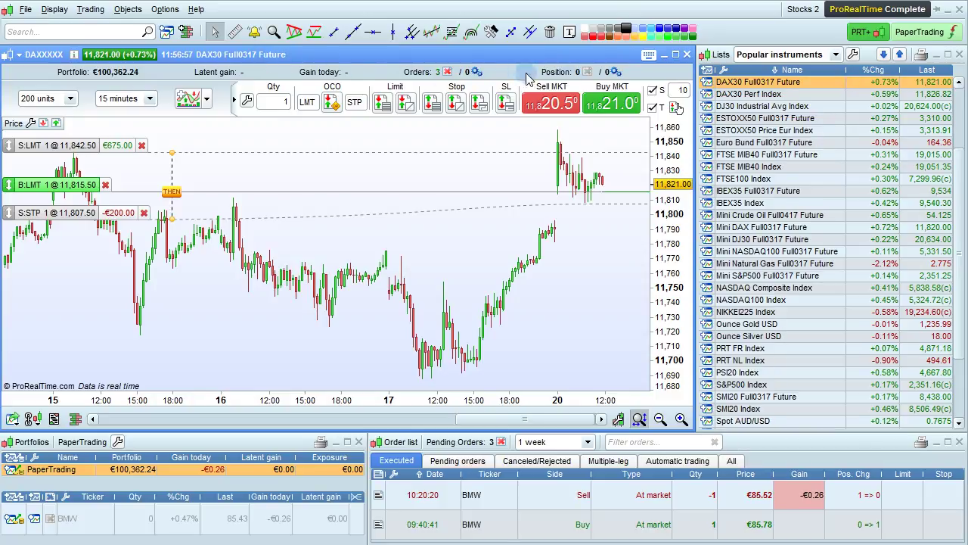
{"action": "left_click", "coordinate": [672, 92]}
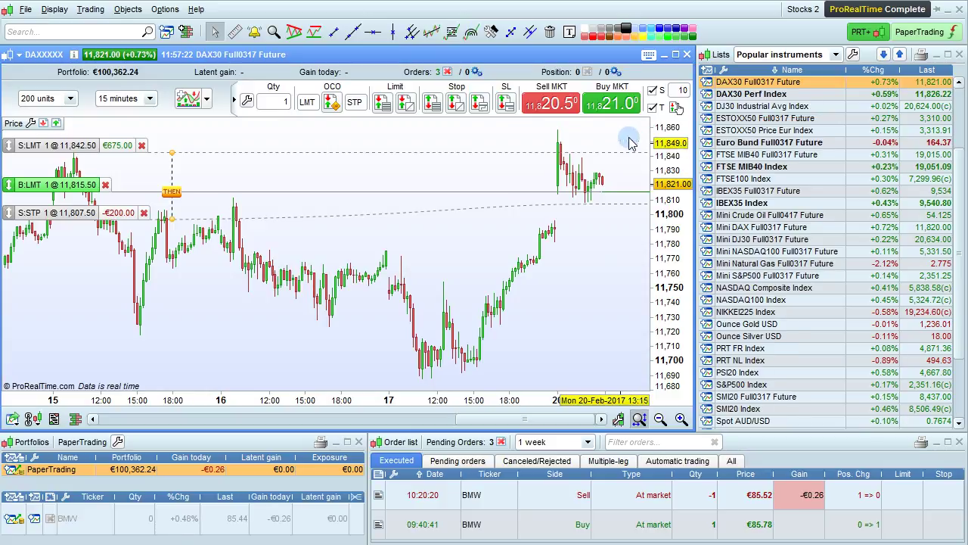
{"action": "mouse_move", "coordinate": [676, 108]}
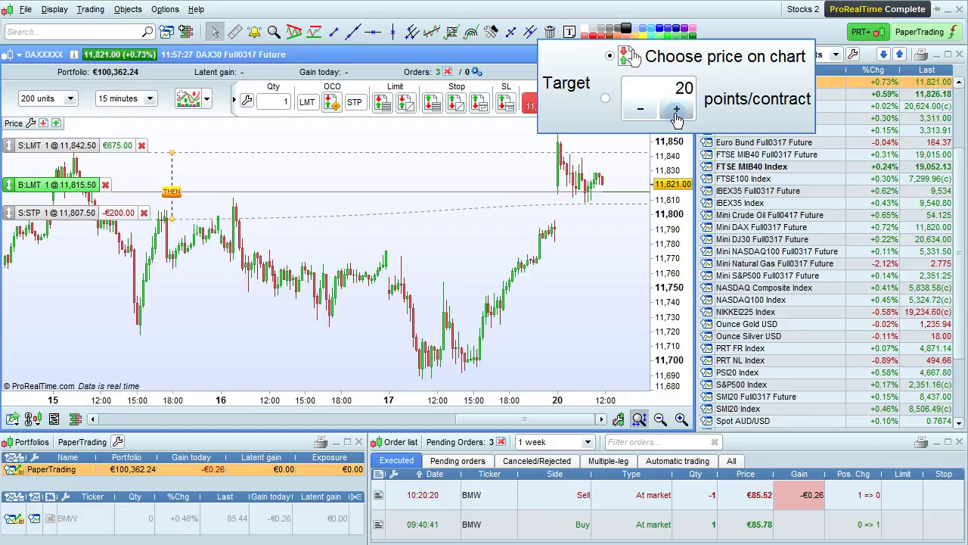
Step: Set the target leg to 20 points/contract and cancel the bracketed buy limit with its linked legs
{"action": "left_click", "coordinate": [605, 101]}
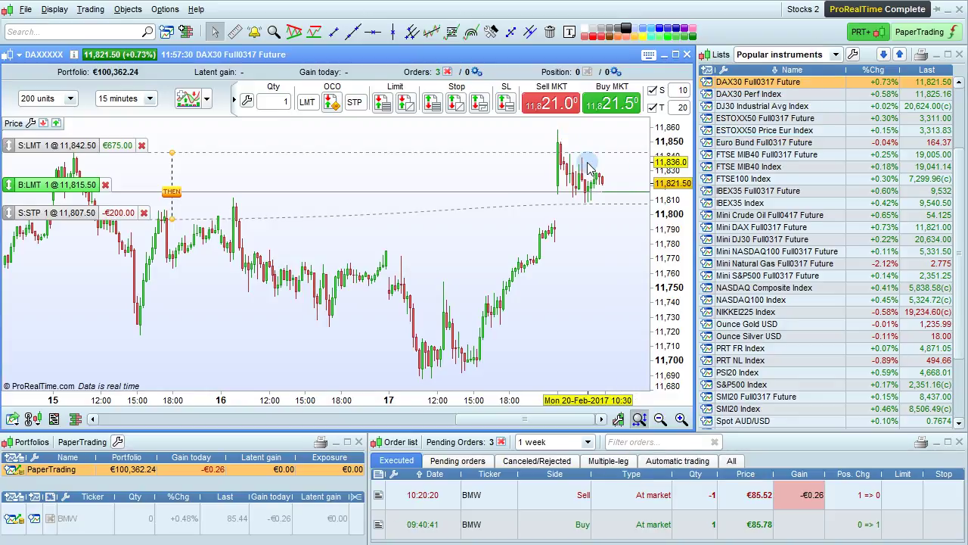
{"action": "left_click", "coordinate": [106, 185]}
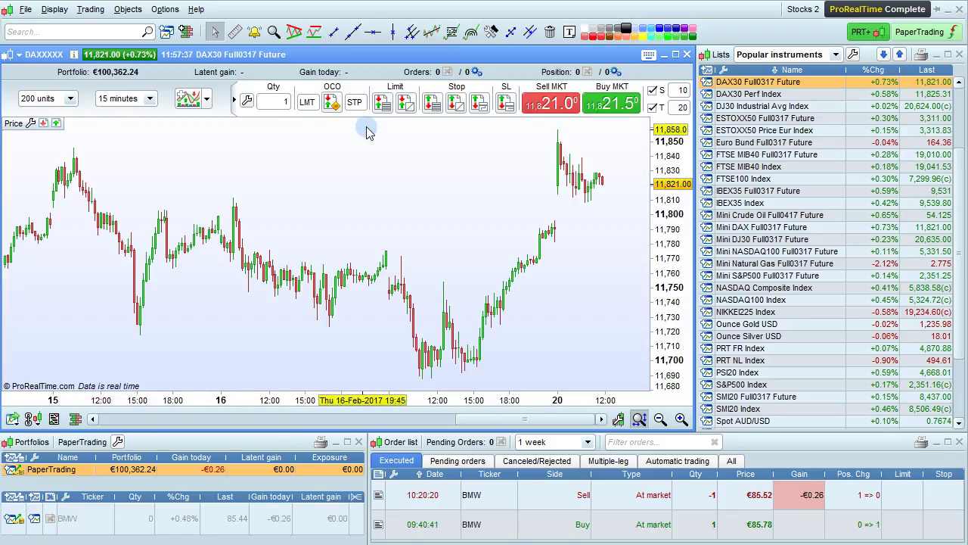
Step: Place a bracketed buy limit at 11,818 with an 11,838 target and 11,808 stop, which fills
{"action": "left_click", "coordinate": [382, 108]}
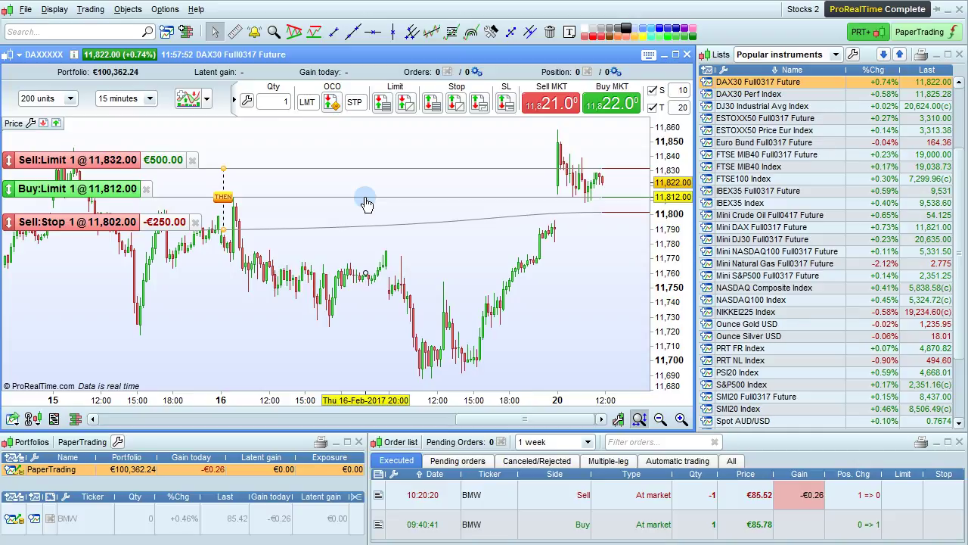
{"action": "left_click_drag", "start_coordinate": [366, 205], "coordinate": [374, 195]}
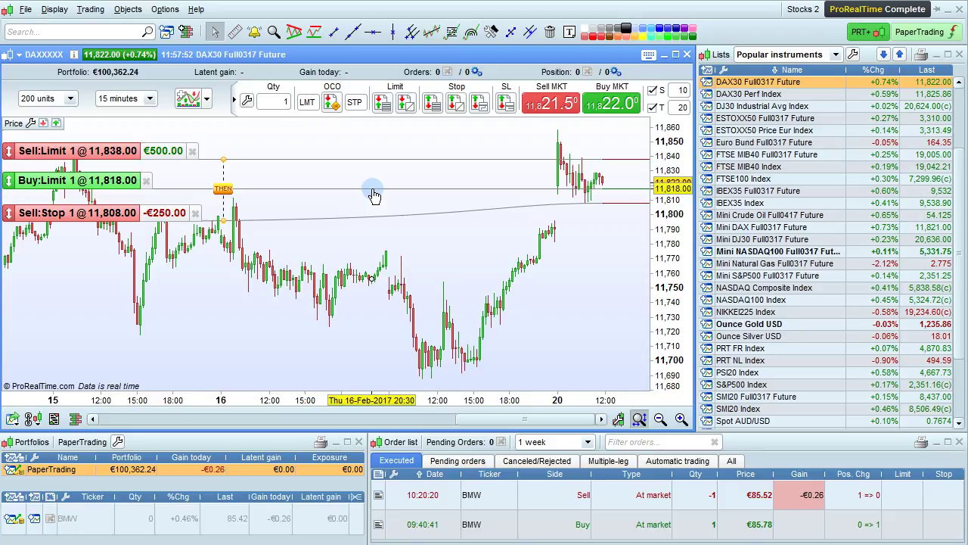
{"action": "left_click", "coordinate": [374, 195]}
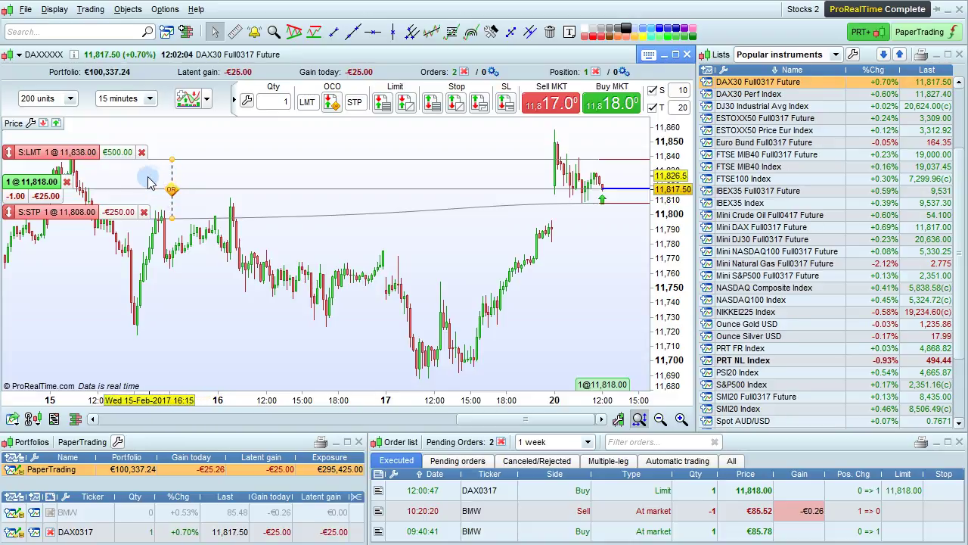
Step: Close the one-contract long at market, selling at 11,817.00 for a €25.00 loss
{"action": "left_click", "coordinate": [68, 184]}
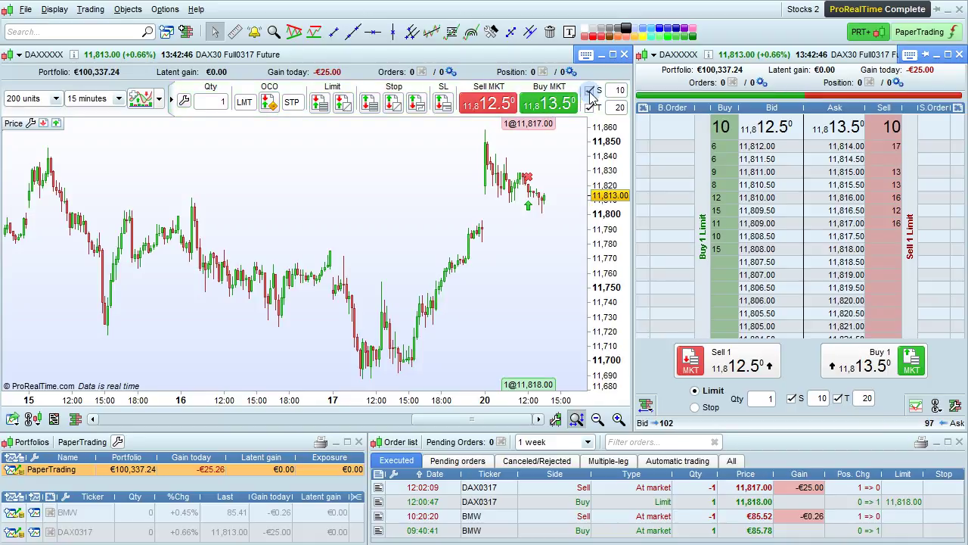
Step: Buy one contract at market at 11,813.50, then close it at 11,811.50 for -€50.00
{"action": "left_click", "coordinate": [550, 105]}
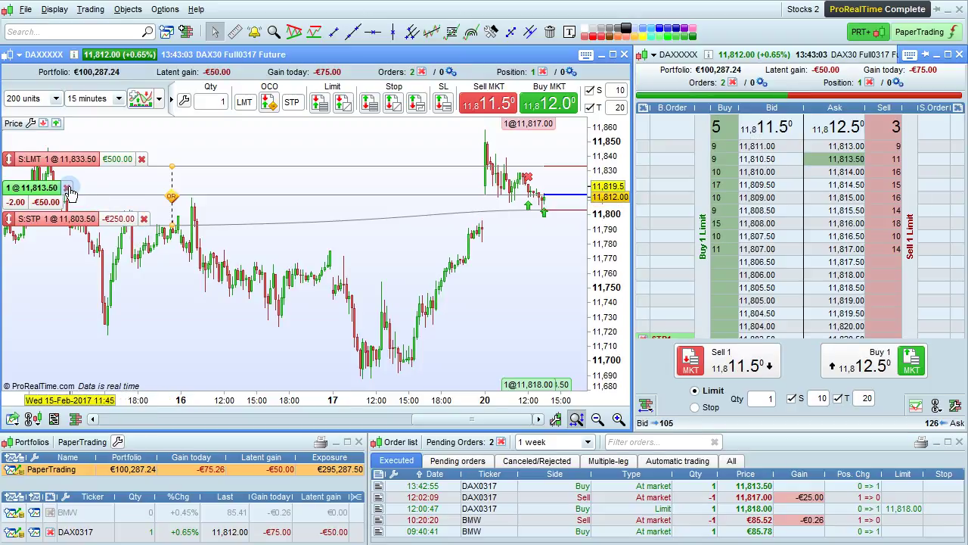
{"action": "left_click", "coordinate": [70, 191]}
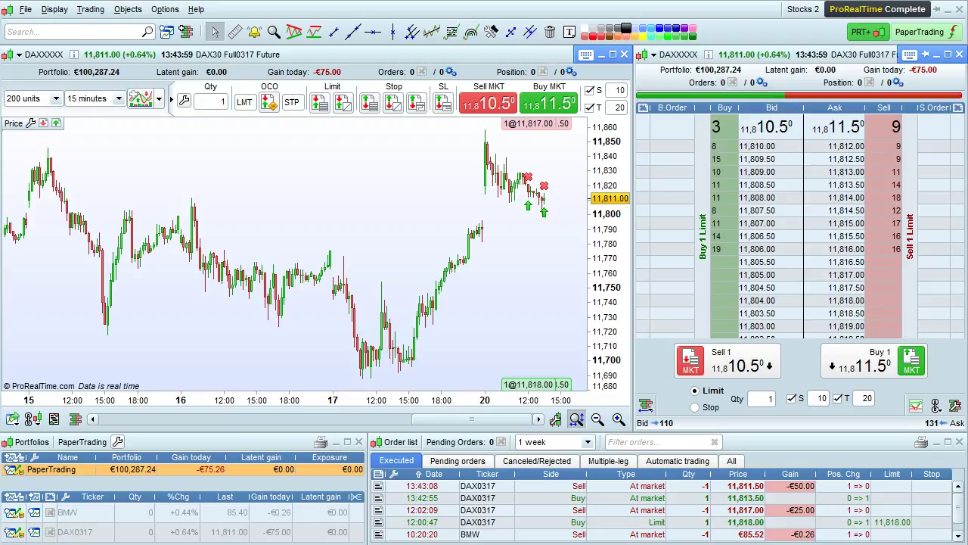
Step: Set both the stop leg and the target leg to take their prices from points chosen on the chart
{"action": "left_click", "coordinate": [614, 94]}
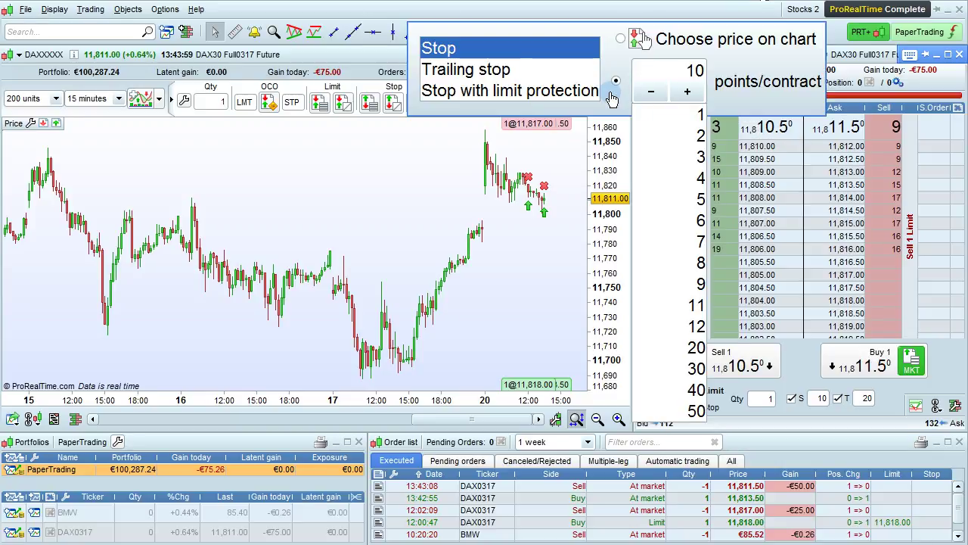
{"action": "left_click", "coordinate": [621, 41]}
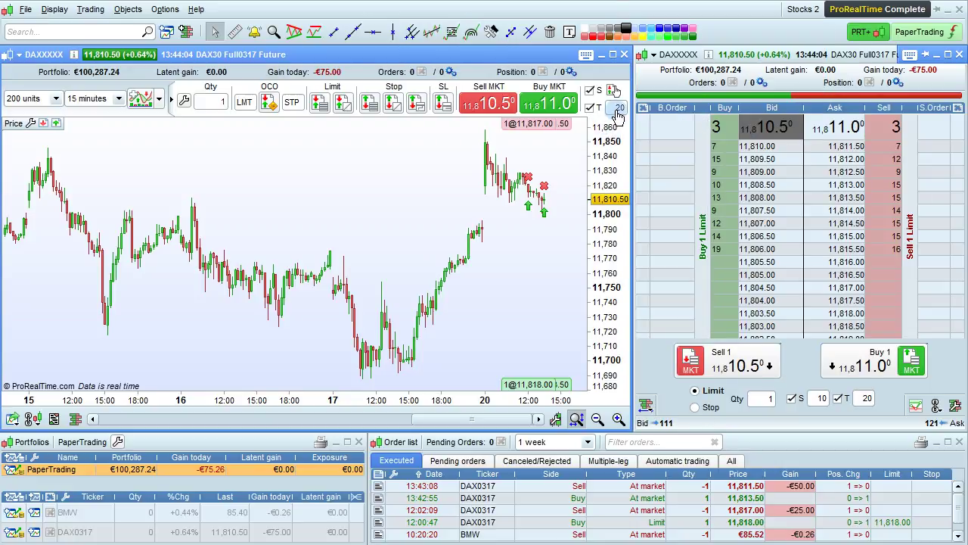
{"action": "left_click", "coordinate": [618, 106]}
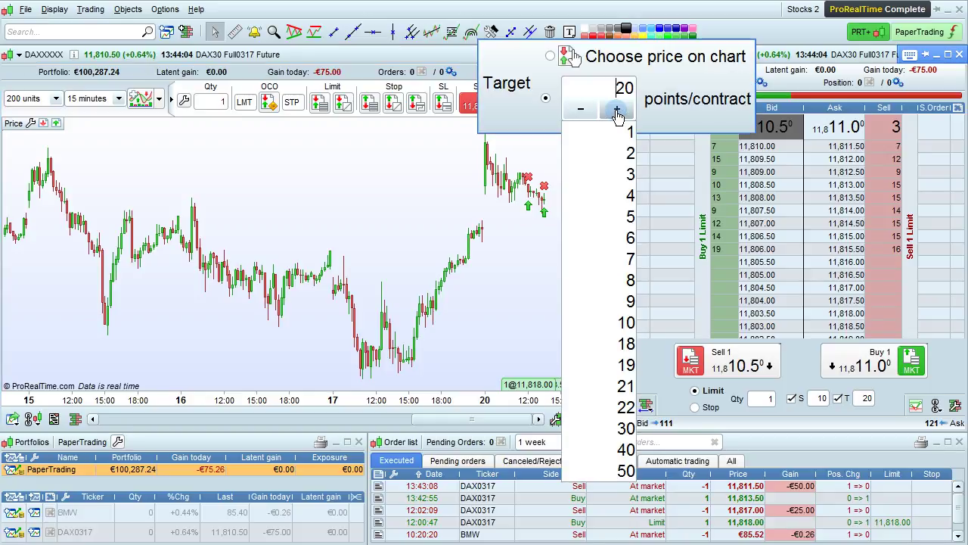
{"action": "left_click", "coordinate": [551, 58]}
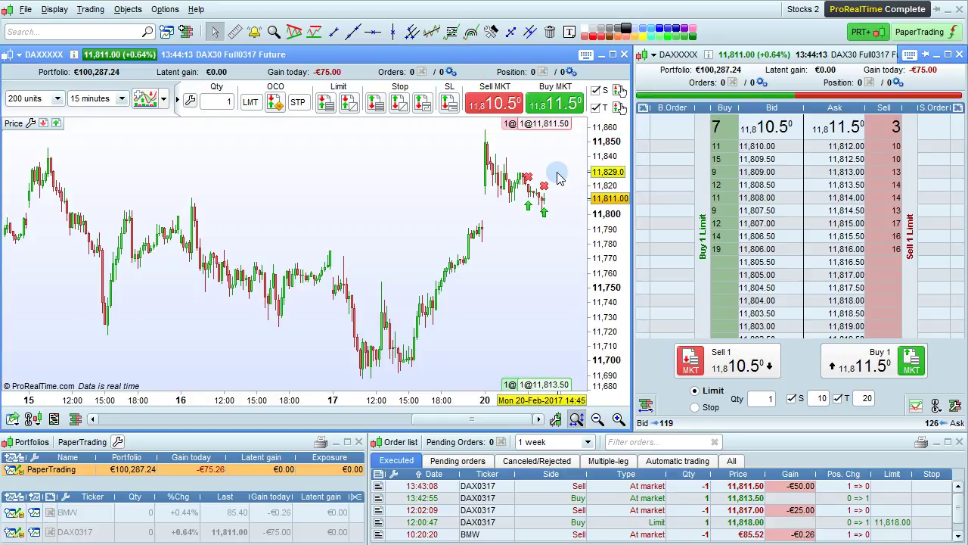
Step: Short one DAX30 contract at market, lower its buy limit target to 11,796, then cancel the stop and limit
{"action": "left_click", "coordinate": [496, 108]}
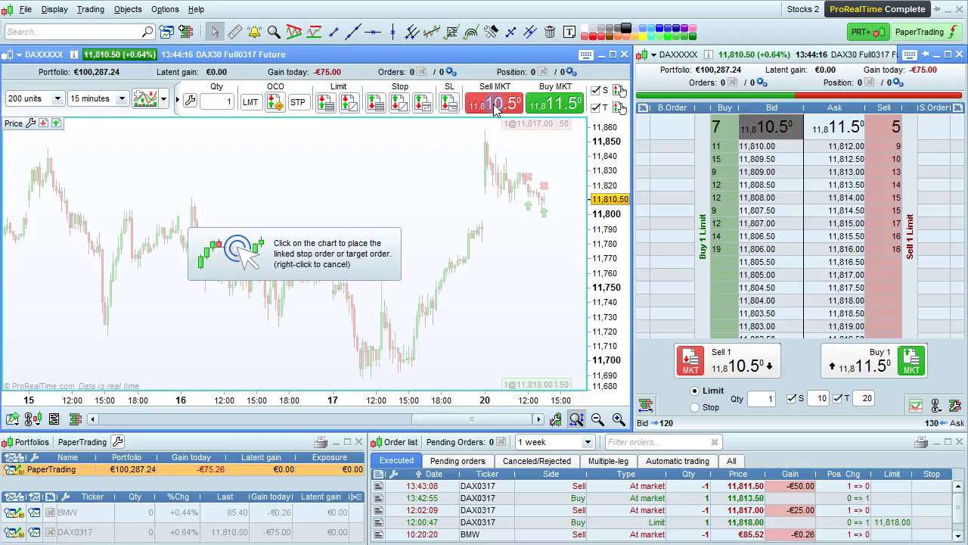
{"action": "left_click", "coordinate": [533, 197]}
{"action": "left_click_drag", "start_coordinate": [533, 197], "coordinate": [509, 191]}
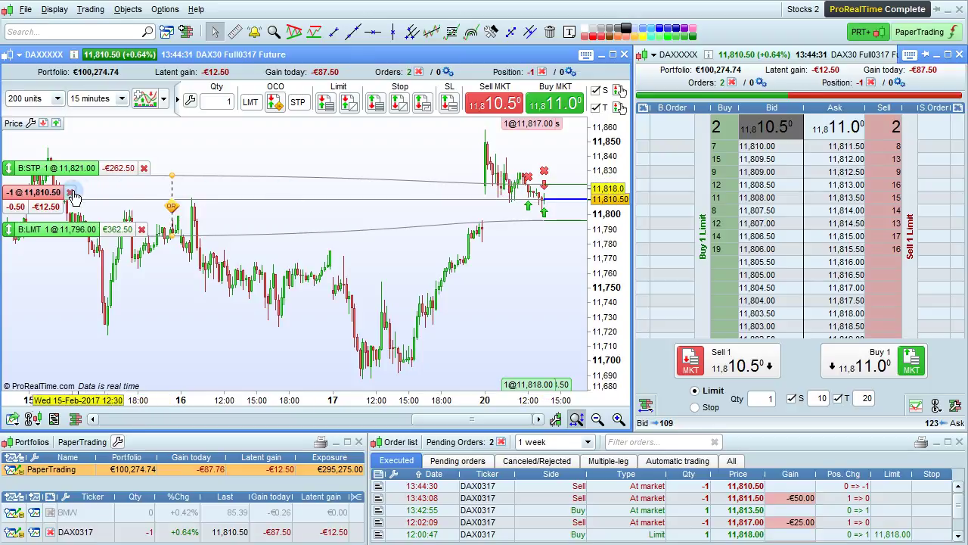
{"action": "left_click", "coordinate": [69, 193]}
Step: Close the short, stop attaching targets to market orders, and buy one contract at market
{"action": "left_click", "coordinate": [69, 195]}
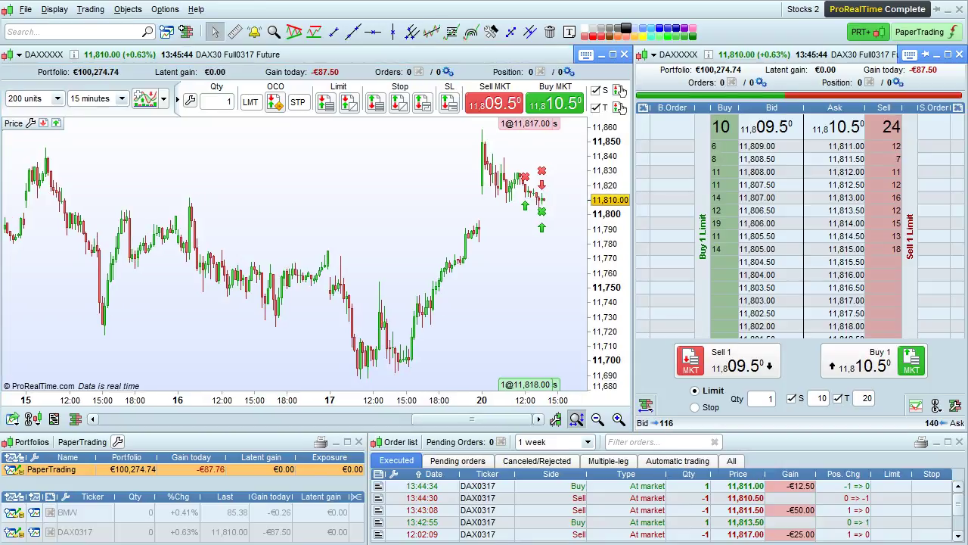
{"action": "left_click", "coordinate": [595, 108]}
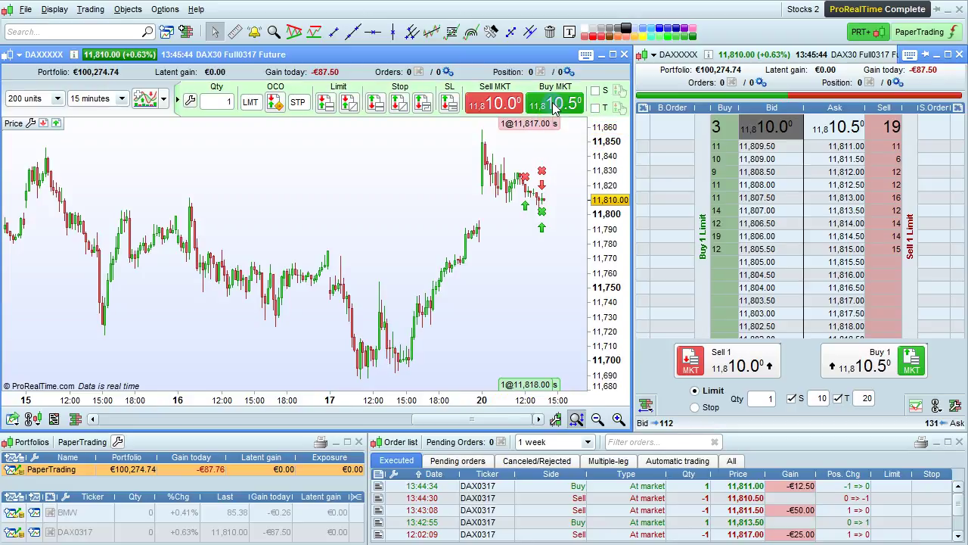
{"action": "left_click", "coordinate": [555, 106]}
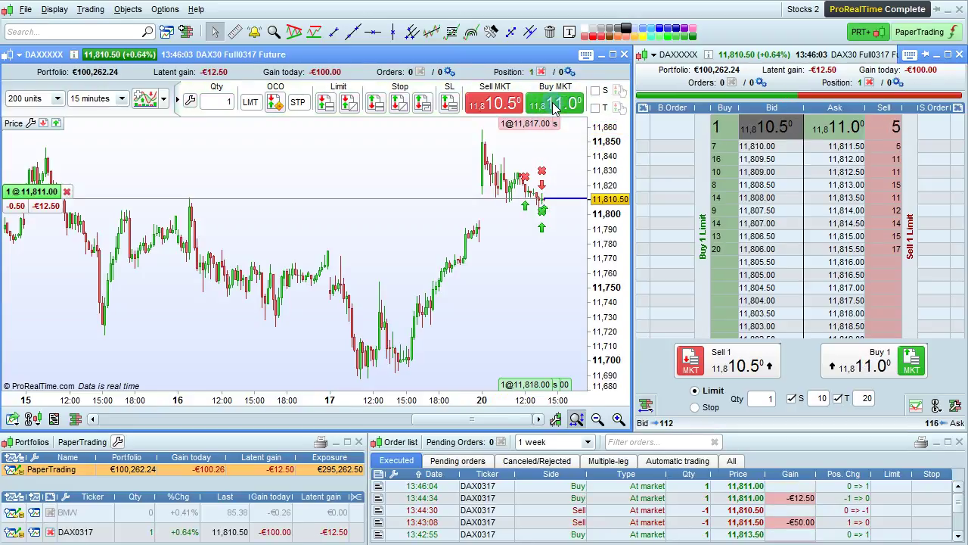
{"action": "mouse_move", "coordinate": [34, 198]}
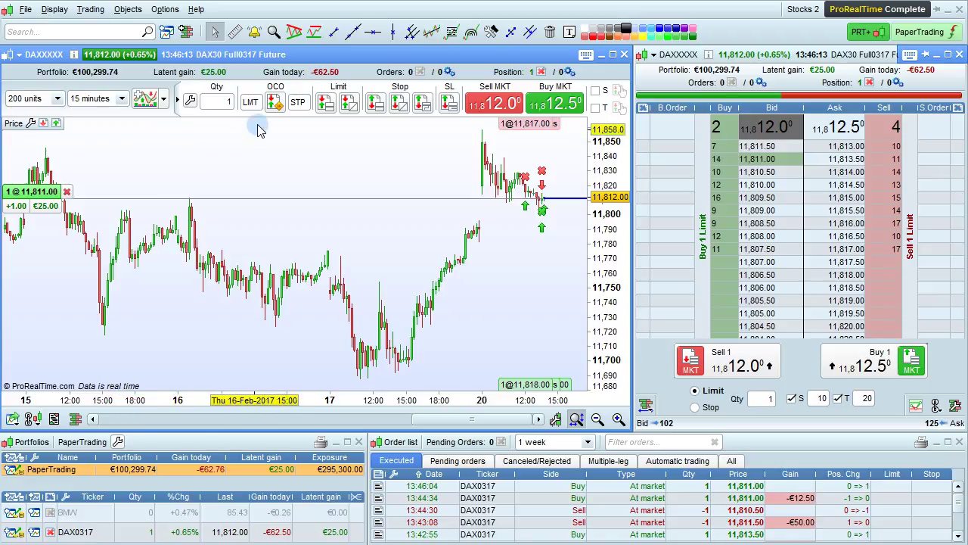
{"action": "left_click", "coordinate": [192, 102]}
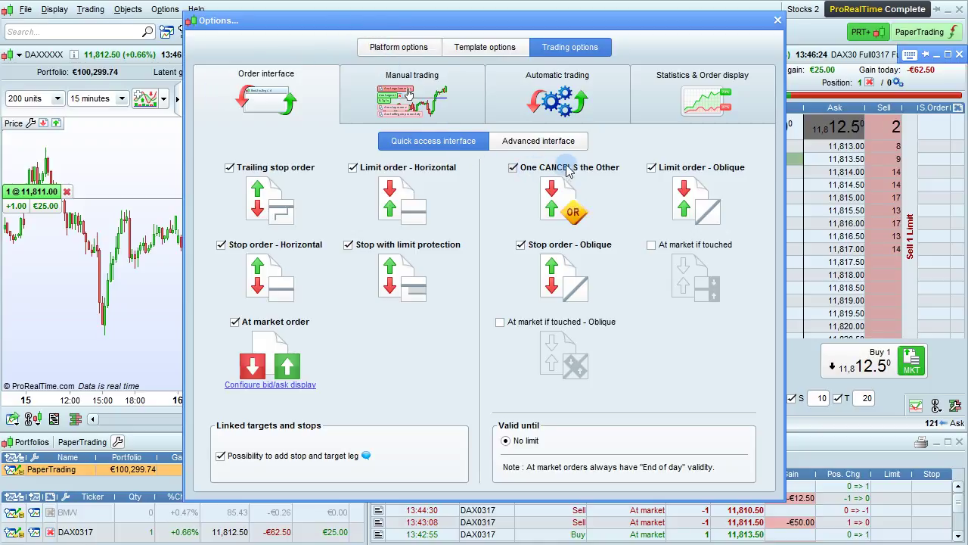
{"action": "left_click", "coordinate": [779, 23]}
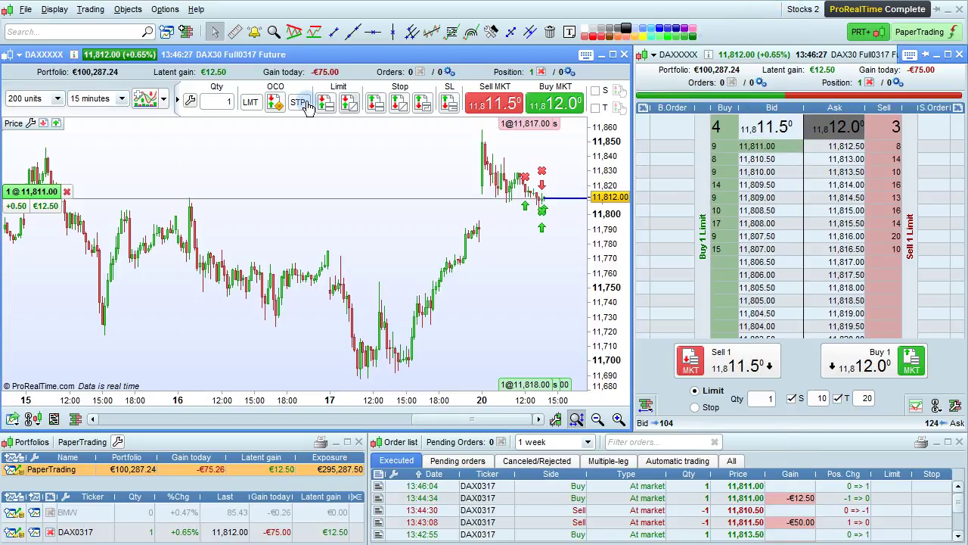
Step: Set the OCO pair's first order to Limit and its second order to Trailing stop
{"action": "left_click", "coordinate": [255, 103]}
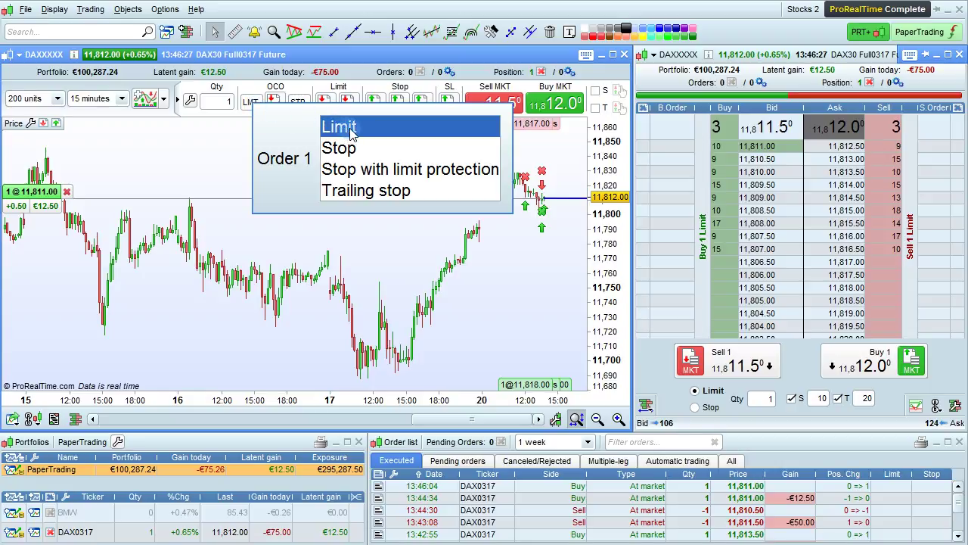
{"action": "left_click", "coordinate": [299, 104]}
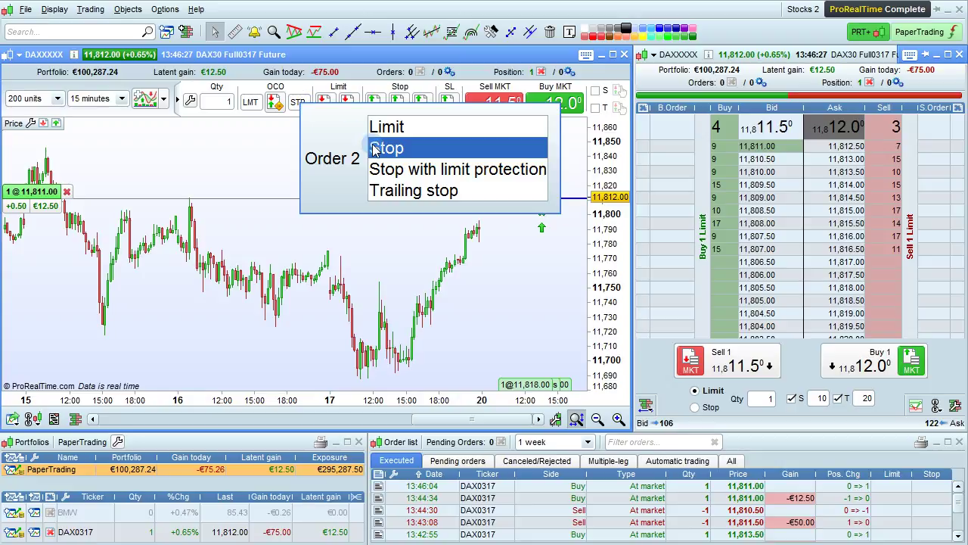
{"action": "left_click", "coordinate": [386, 191]}
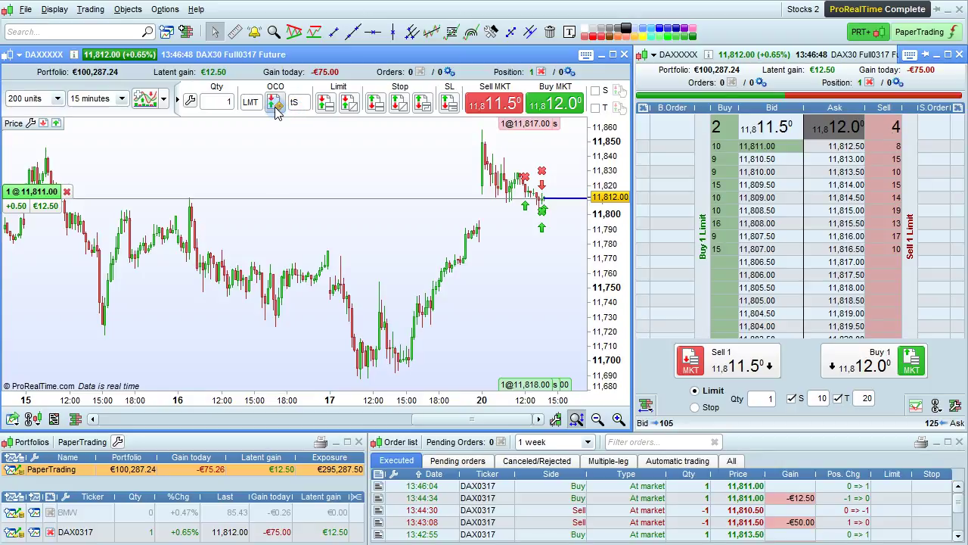
Step: Place the limit and trailing stop pair on the chart, then cancel both and close the long
{"action": "left_click_drag", "start_coordinate": [276, 109], "coordinate": [290, 222]}
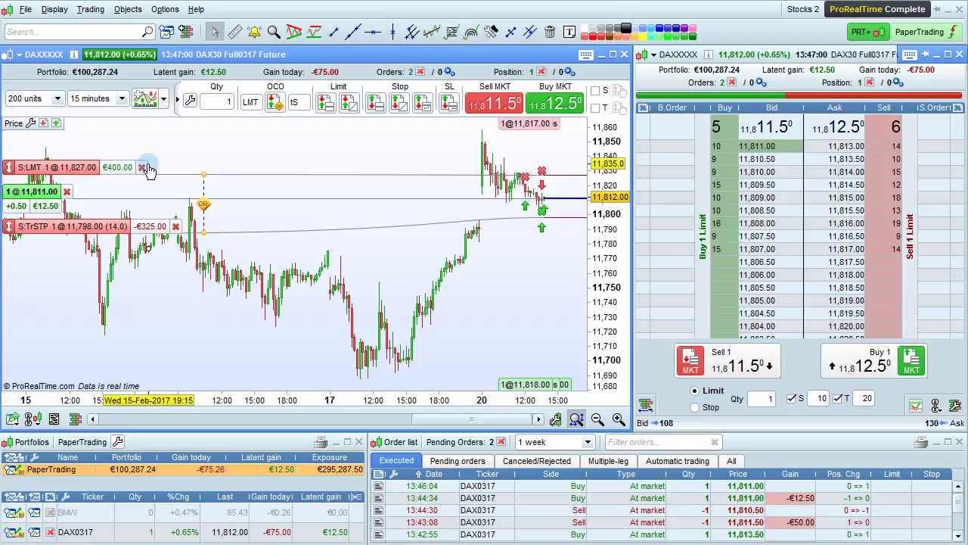
{"action": "left_click", "coordinate": [144, 168]}
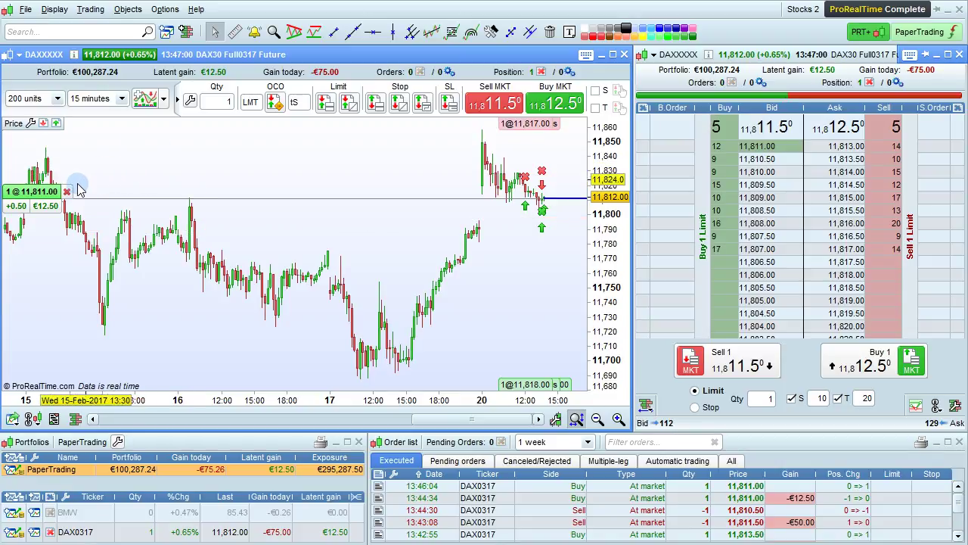
{"action": "left_click", "coordinate": [67, 192]}
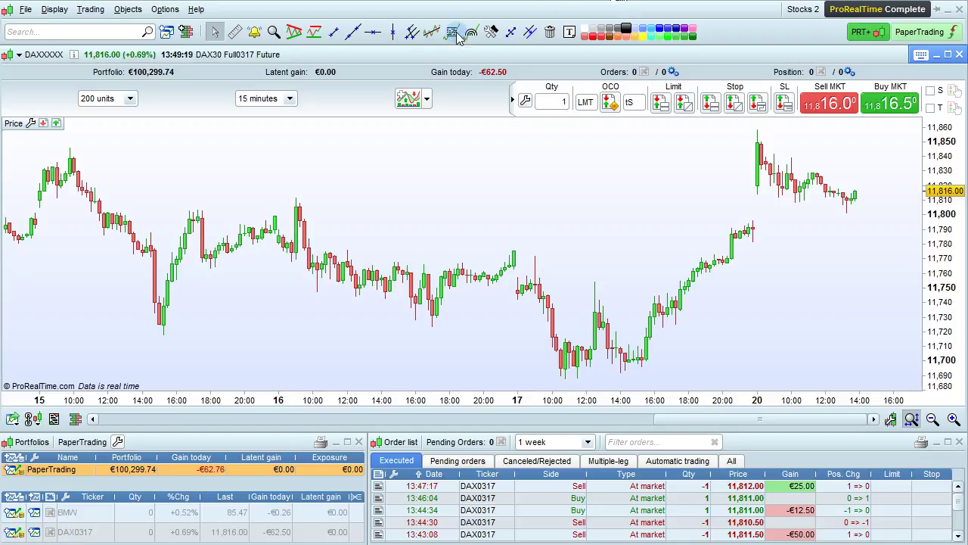
Step: Draw horizontal lines on the DAX30 chart at 11,801 and 11,858
{"action": "left_click", "coordinate": [373, 31]}
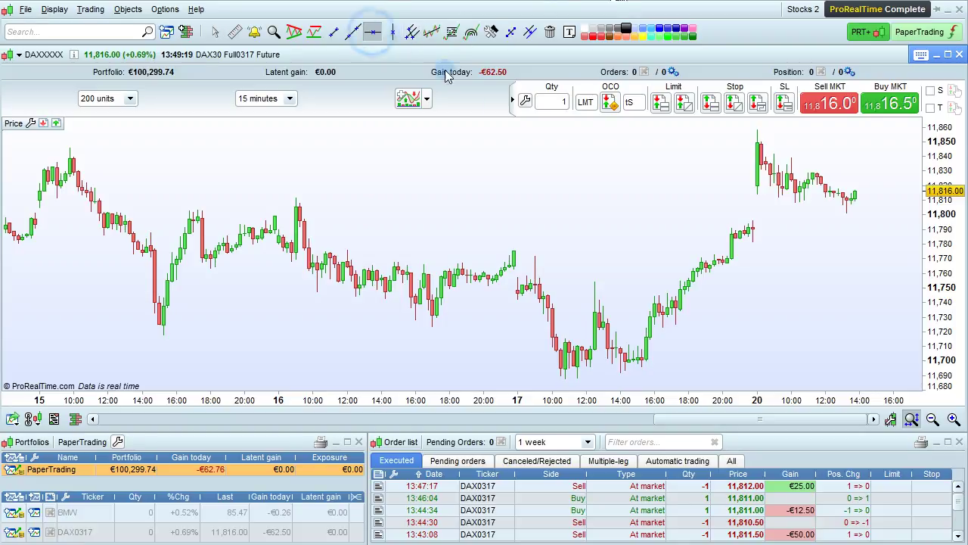
{"action": "left_click", "coordinate": [846, 214]}
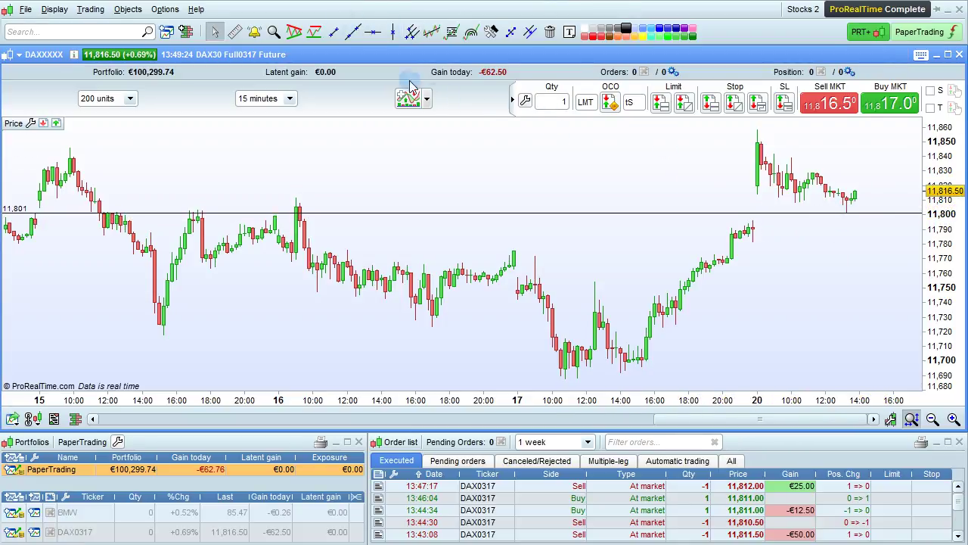
{"action": "left_click", "coordinate": [373, 32]}
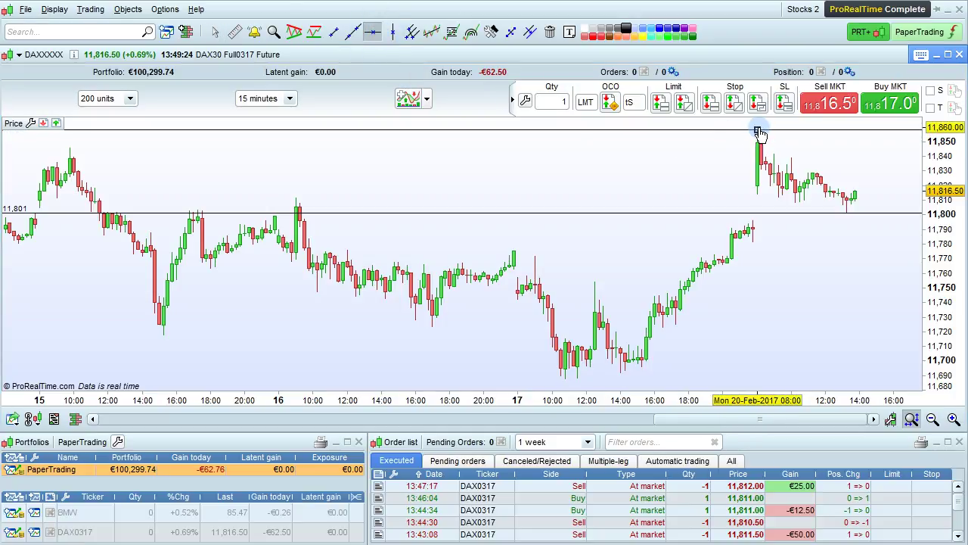
{"action": "left_click", "coordinate": [759, 132]}
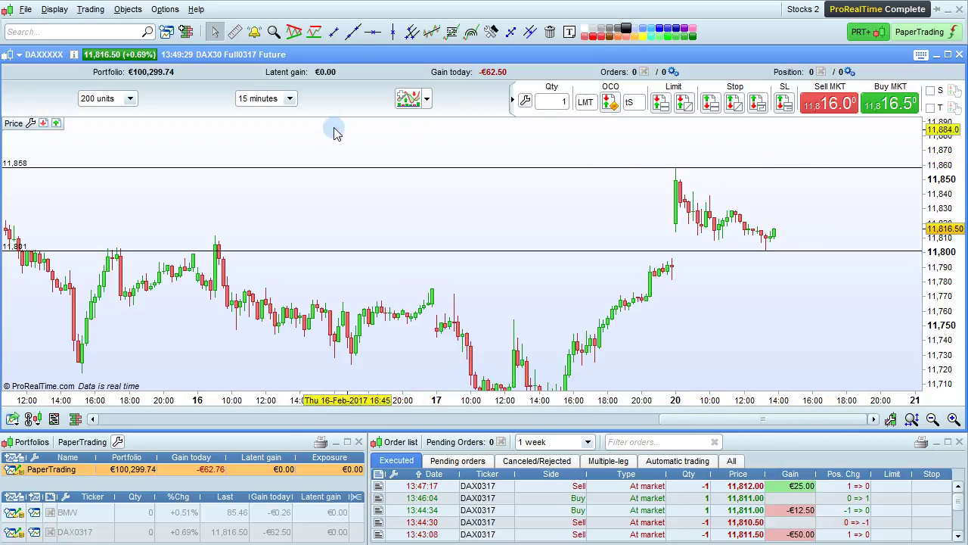
Step: Make both the first and second OCO orders Stop orders
{"action": "left_click", "coordinate": [591, 103]}
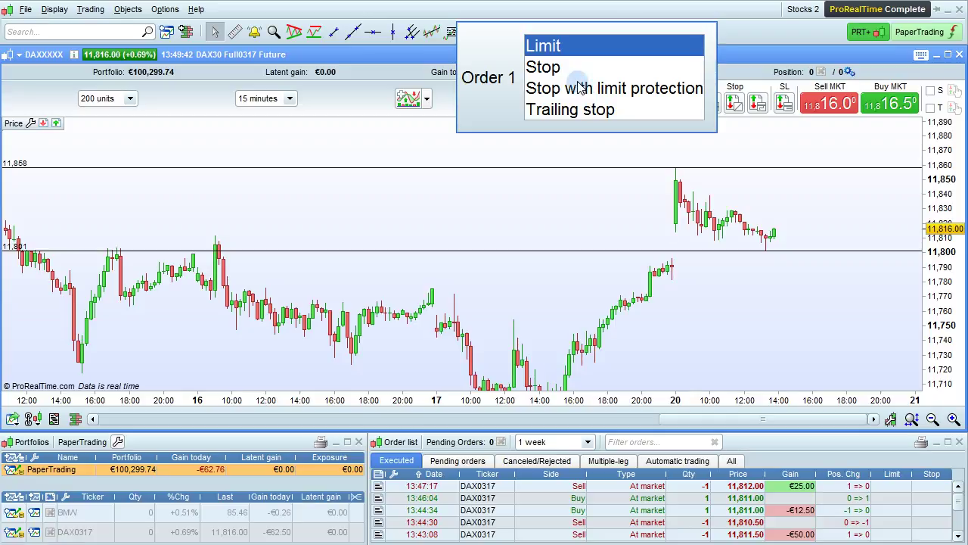
{"action": "left_click", "coordinate": [575, 72]}
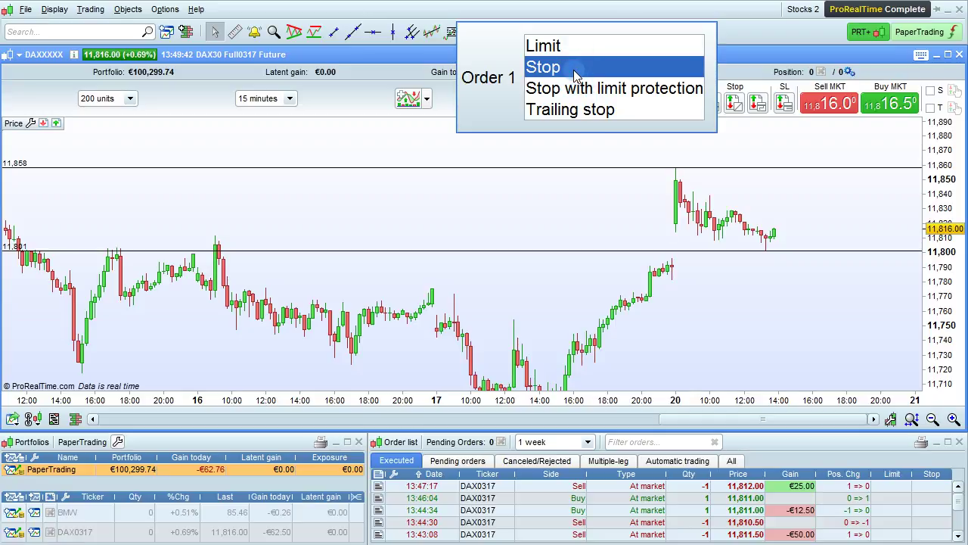
{"action": "left_click", "coordinate": [634, 114]}
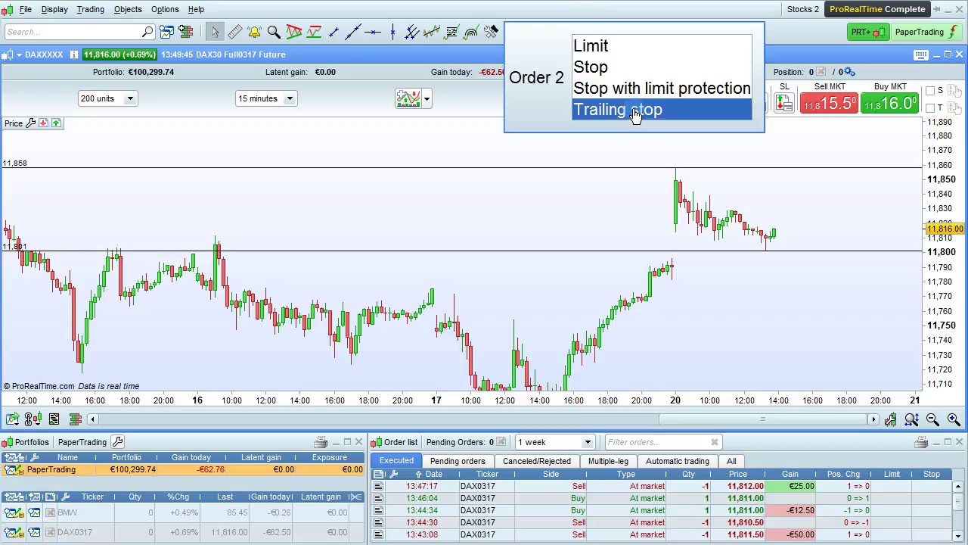
{"action": "left_click", "coordinate": [614, 69]}
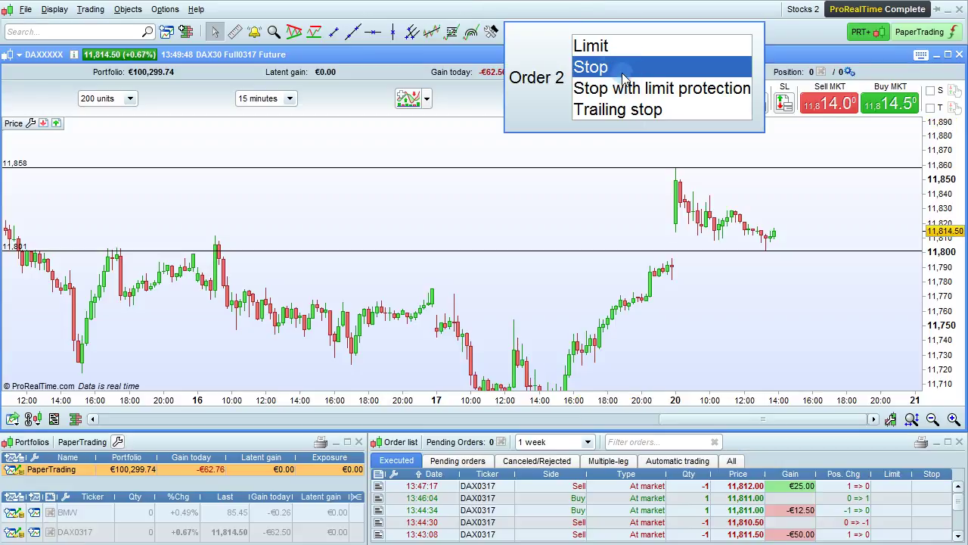
{"action": "left_click", "coordinate": [631, 171]}
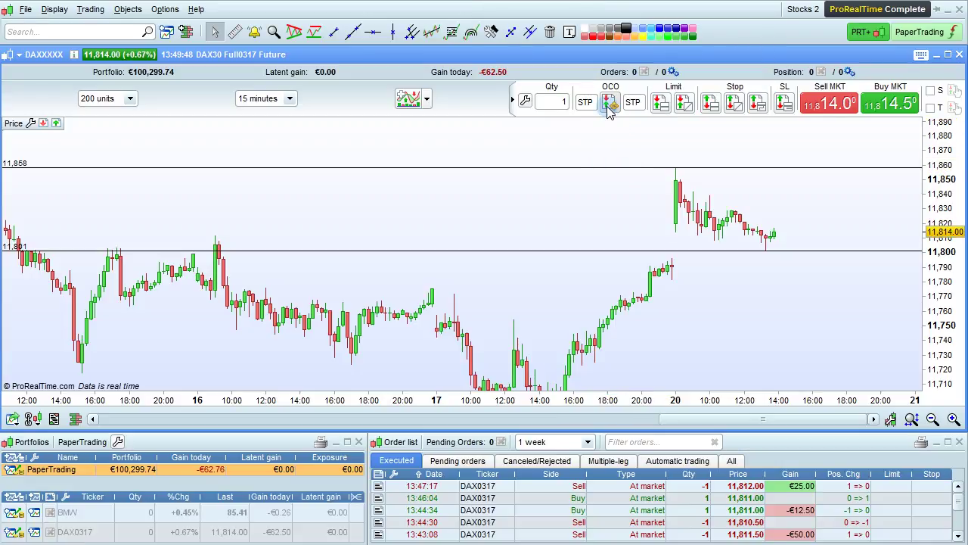
Step: Place the OCO pair with a buy stop at 11,858.00 and a sell stop at 11,801.00
{"action": "left_click_drag", "start_coordinate": [609, 108], "coordinate": [641, 175]}
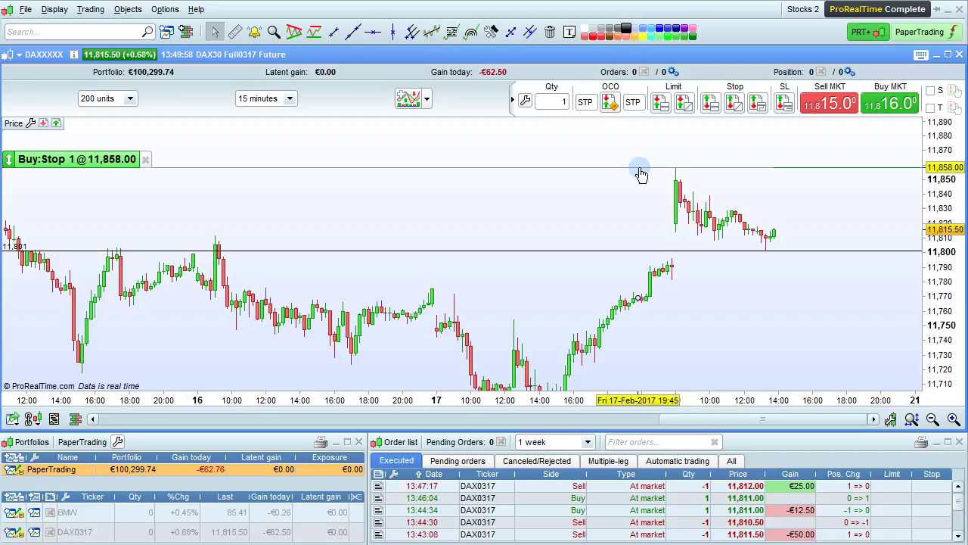
{"action": "left_click_drag", "start_coordinate": [641, 174], "coordinate": [642, 175]}
{"action": "left_click_drag", "start_coordinate": [644, 225], "coordinate": [652, 258]}
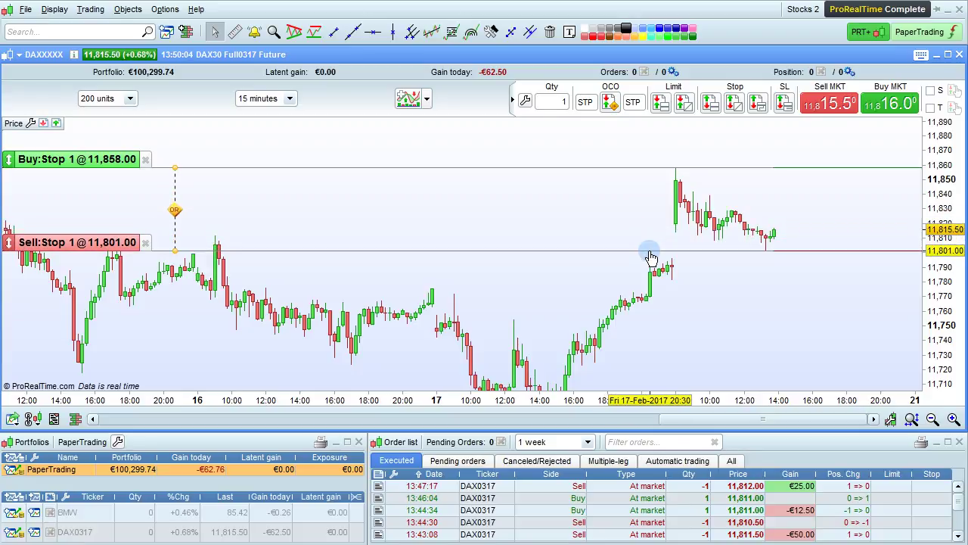
{"action": "left_click_drag", "start_coordinate": [651, 258], "coordinate": [651, 257]}
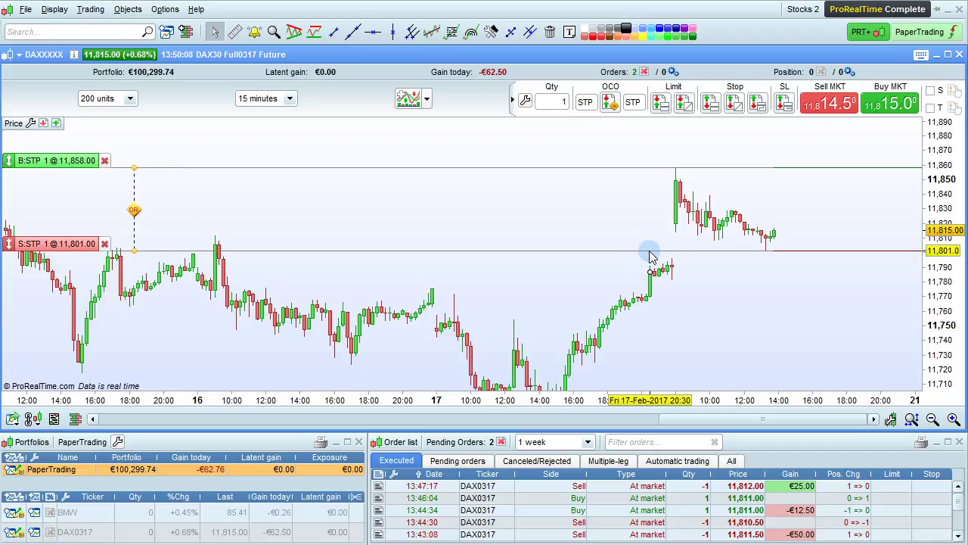